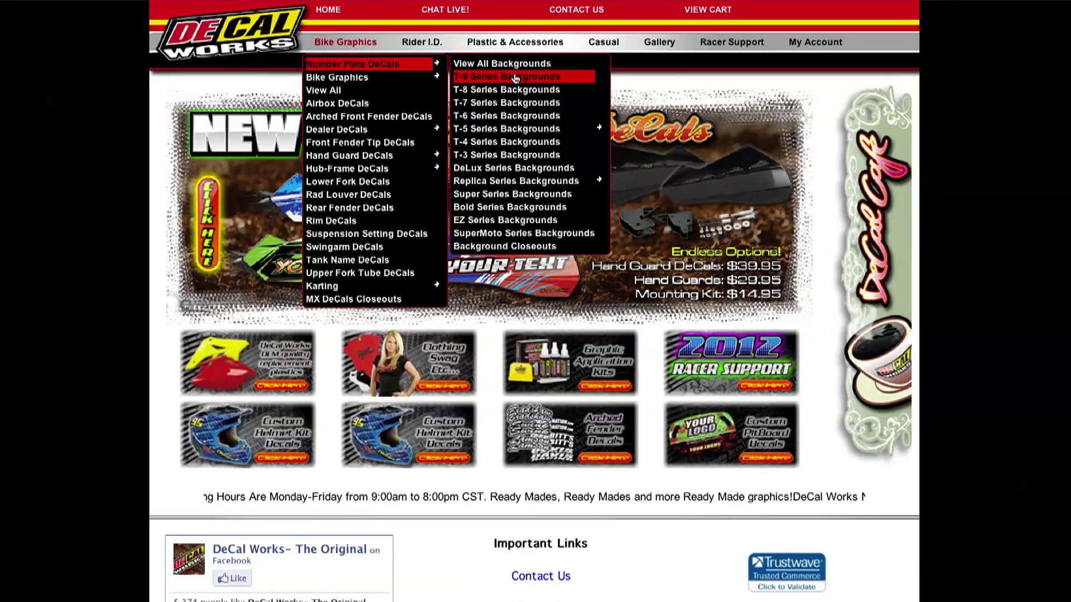
# Go to the T-9 Series backgrounds page and choose Suzuki as the make.
pyautogui.click(514, 77)
pyautogui.scroll(-1, 687, 149)
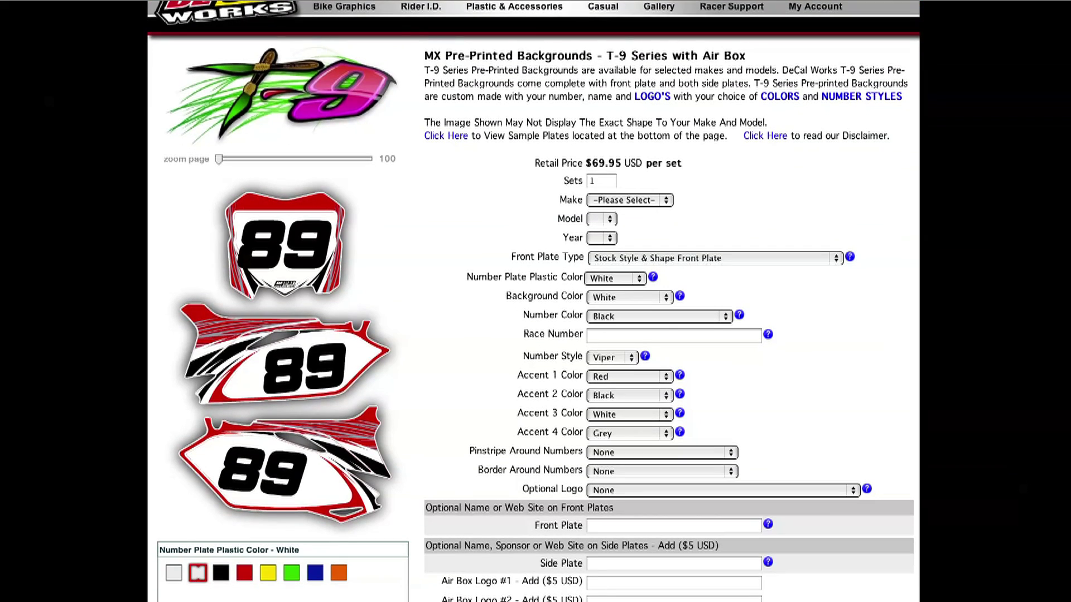
pyautogui.click(649, 203)
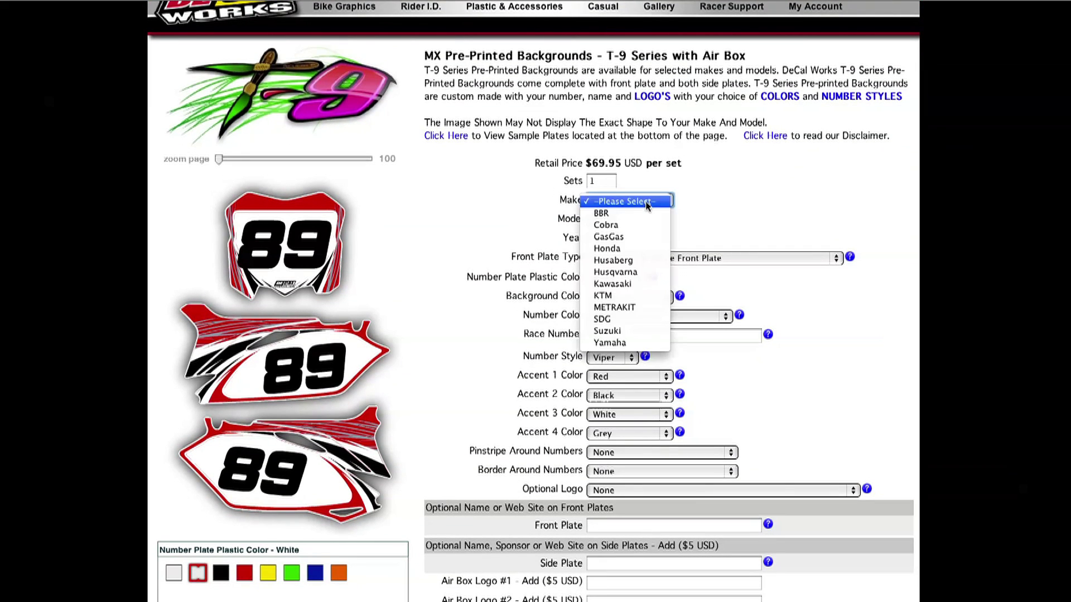
pyautogui.click(627, 330)
# Set the model to RMZ450 and the year to 2011-2012, then review front plate types.
pyautogui.click(622, 222)
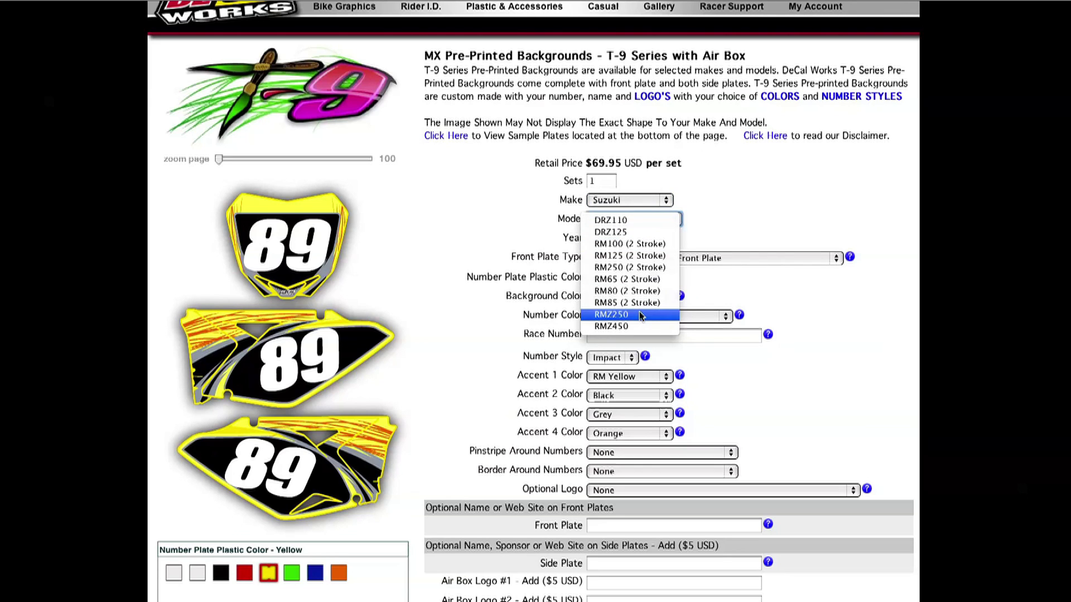
pyautogui.click(639, 326)
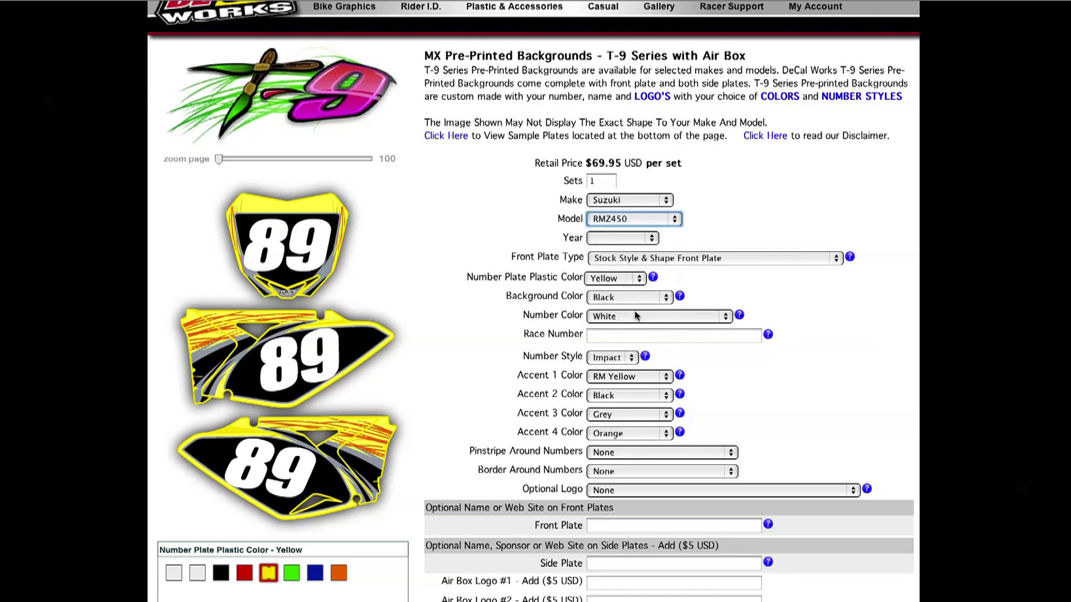
pyautogui.click(610, 241)
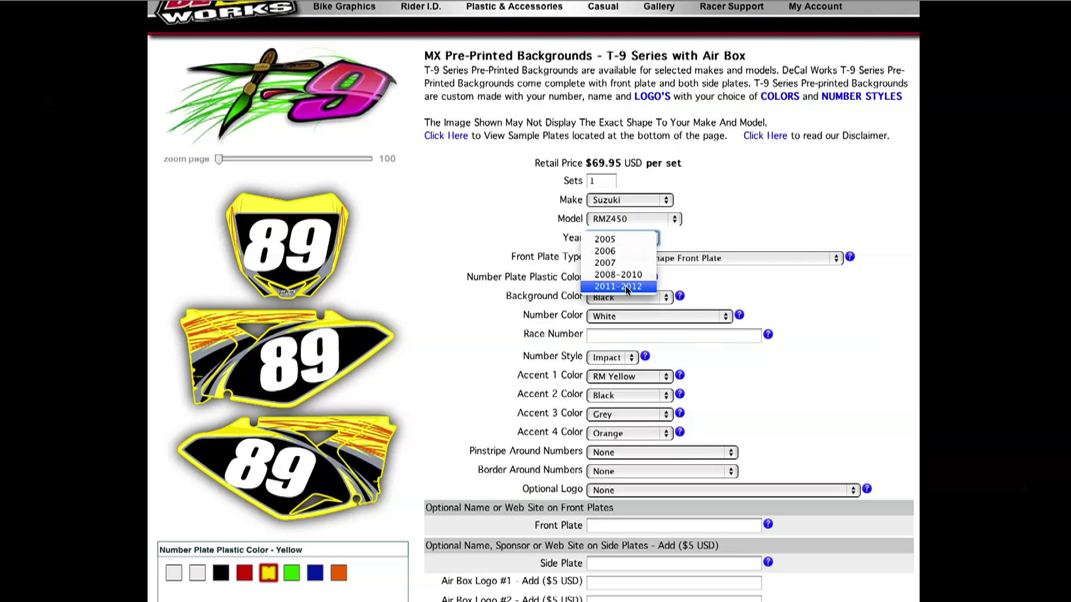
pyautogui.click(627, 288)
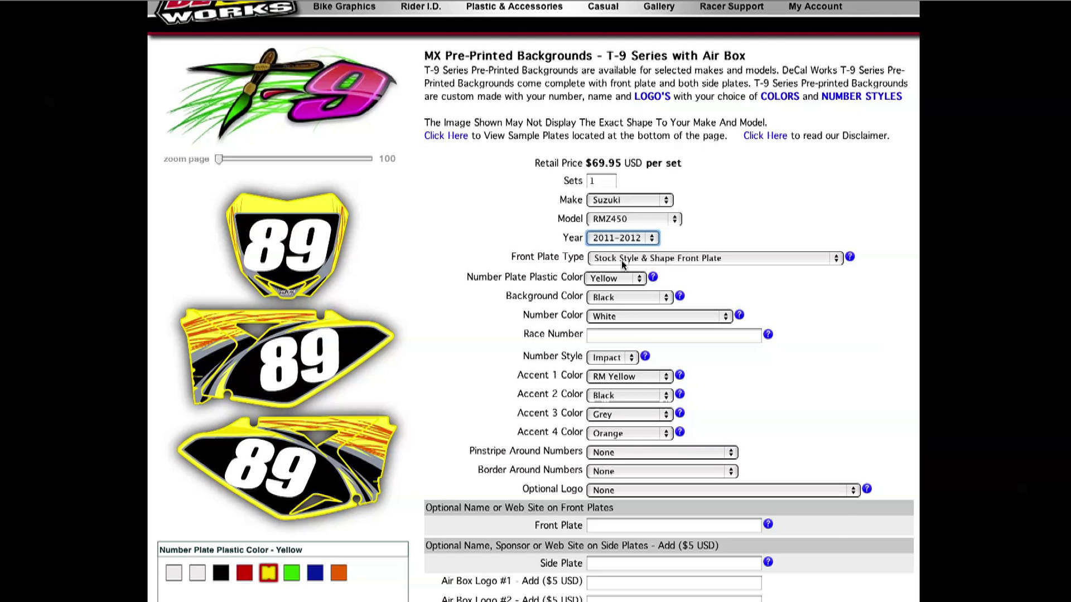
pyautogui.click(622, 261)
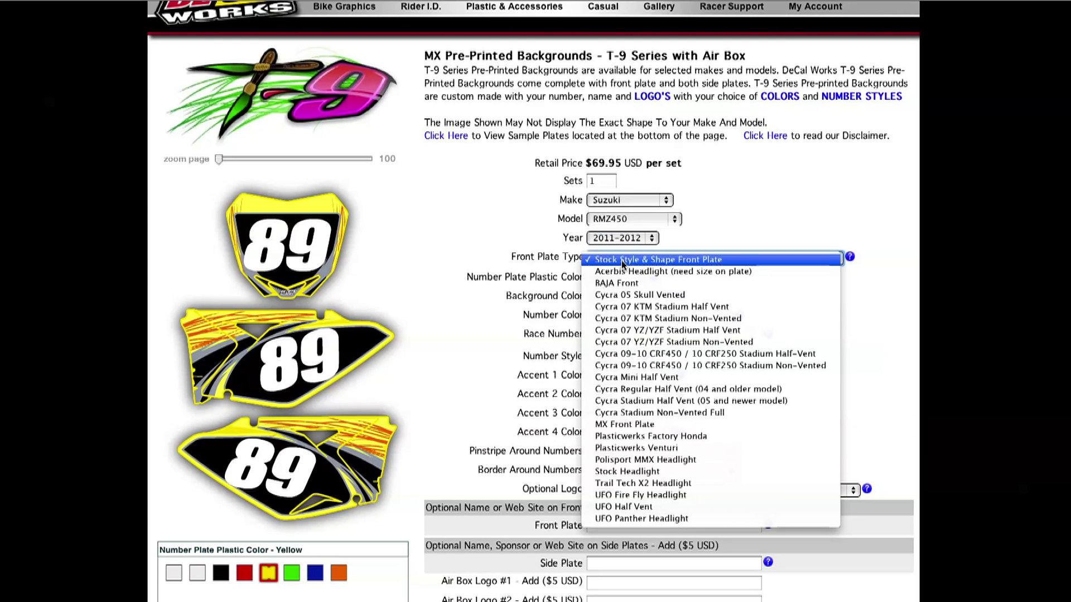
# Keep the stock front plate and make the plastic and background colours White.
pyautogui.click(874, 259)
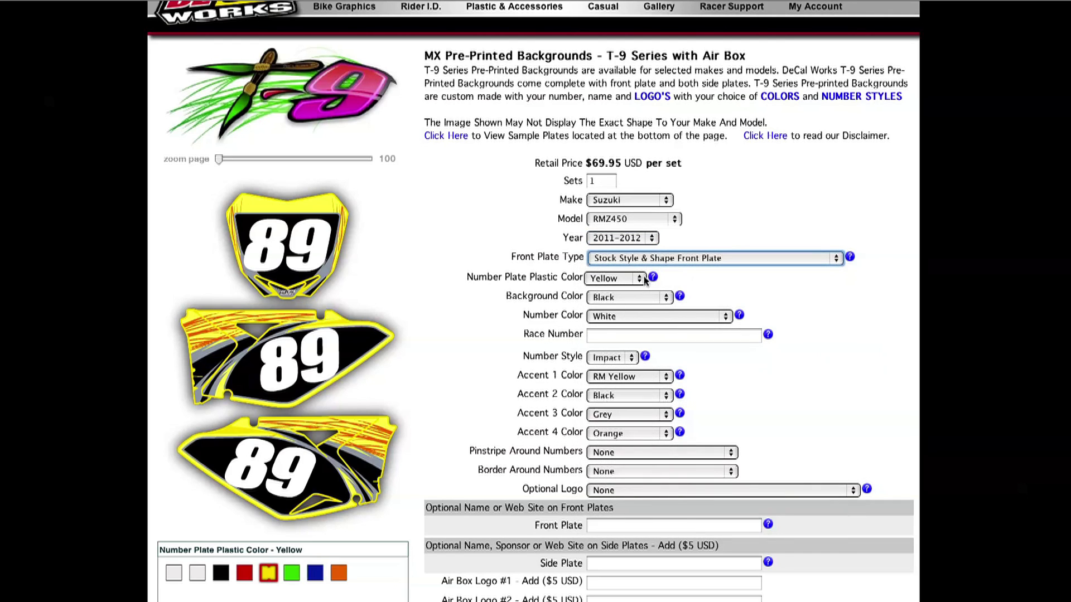
pyautogui.click(621, 280)
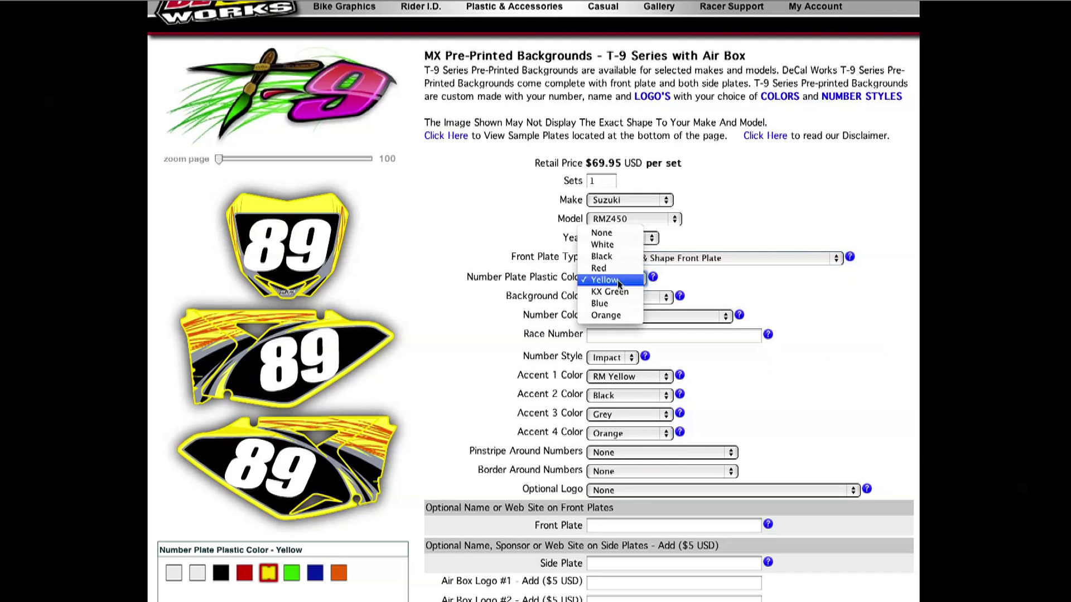
pyautogui.click(615, 243)
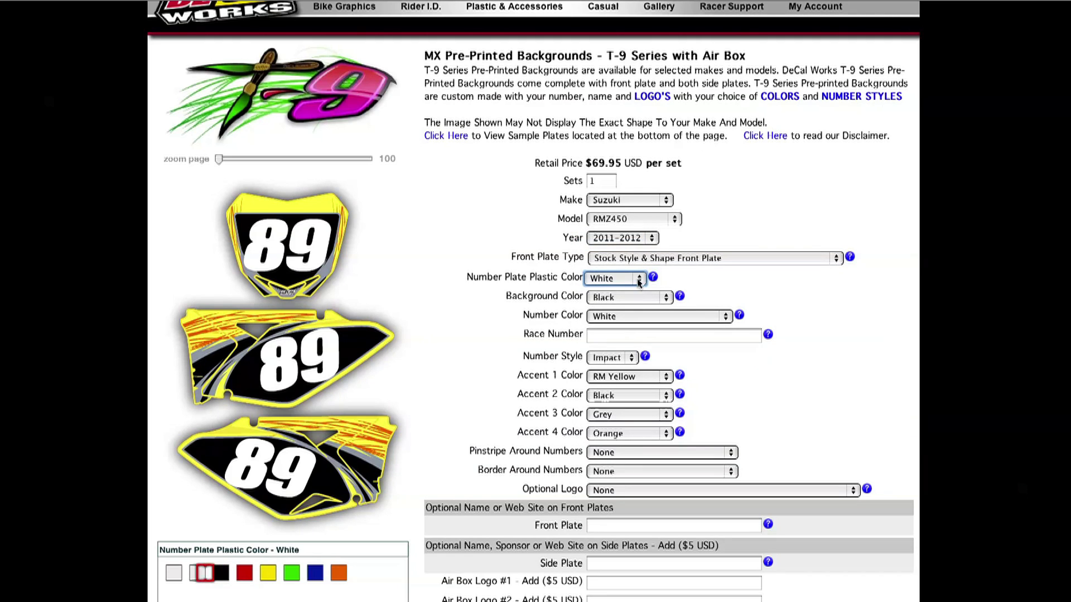
pyautogui.click(636, 298)
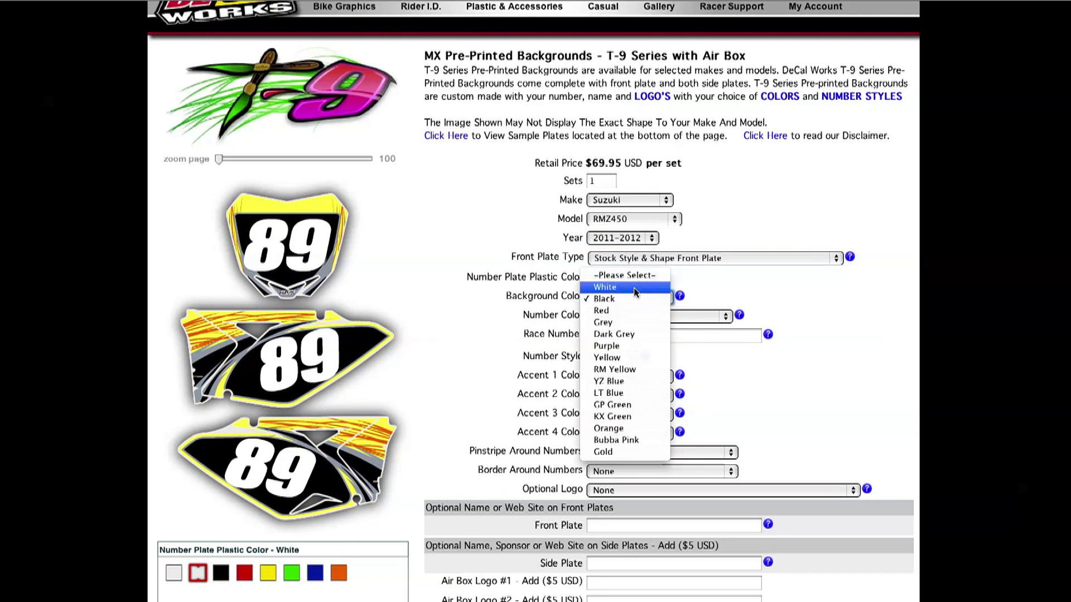
pyautogui.click(632, 287)
# Make the race numbers Black and consult the Number Style help.
pyautogui.click(628, 317)
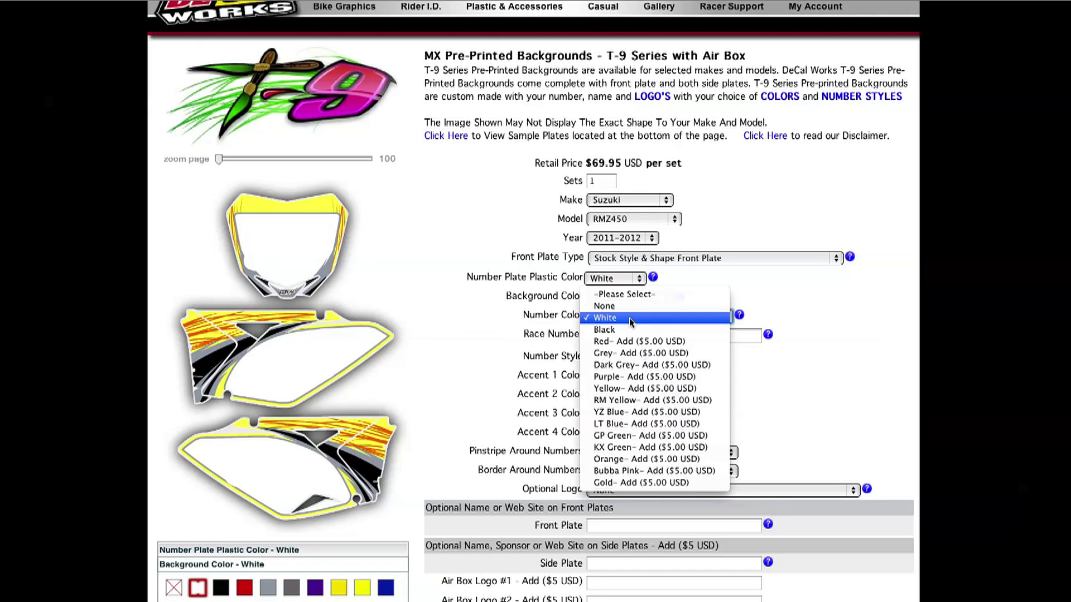
pyautogui.click(629, 329)
pyautogui.write('5')
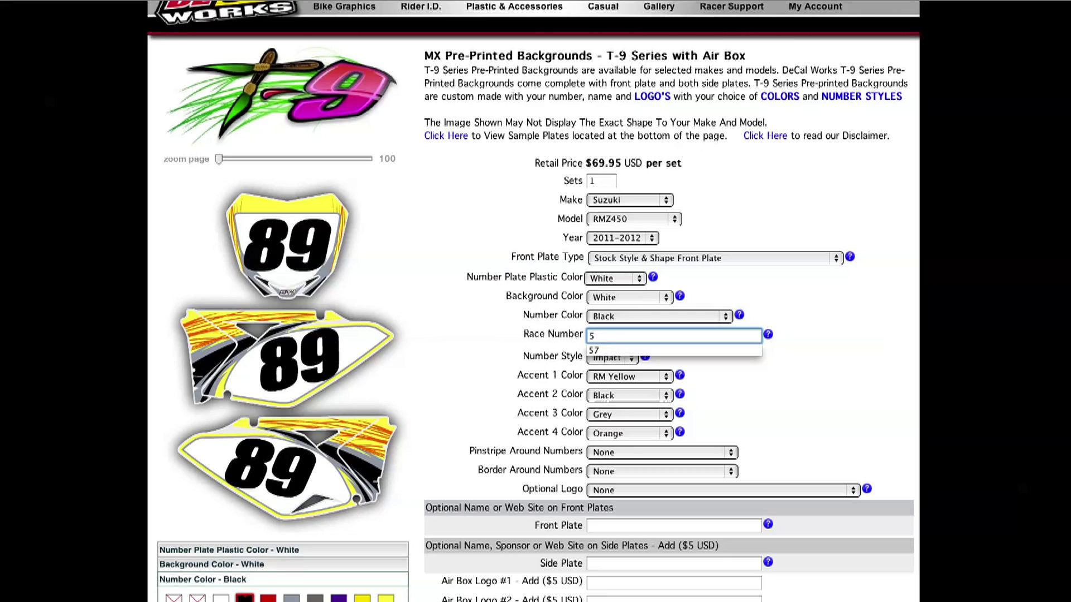
pyautogui.write('7')
pyautogui.scroll(-2, 535, 302)
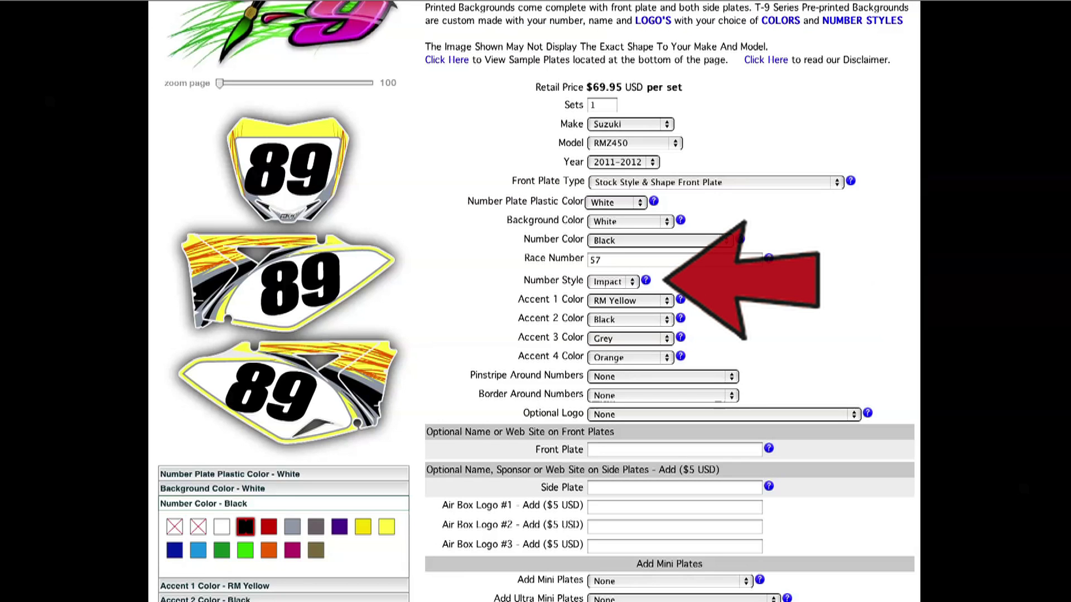
pyautogui.click(645, 280)
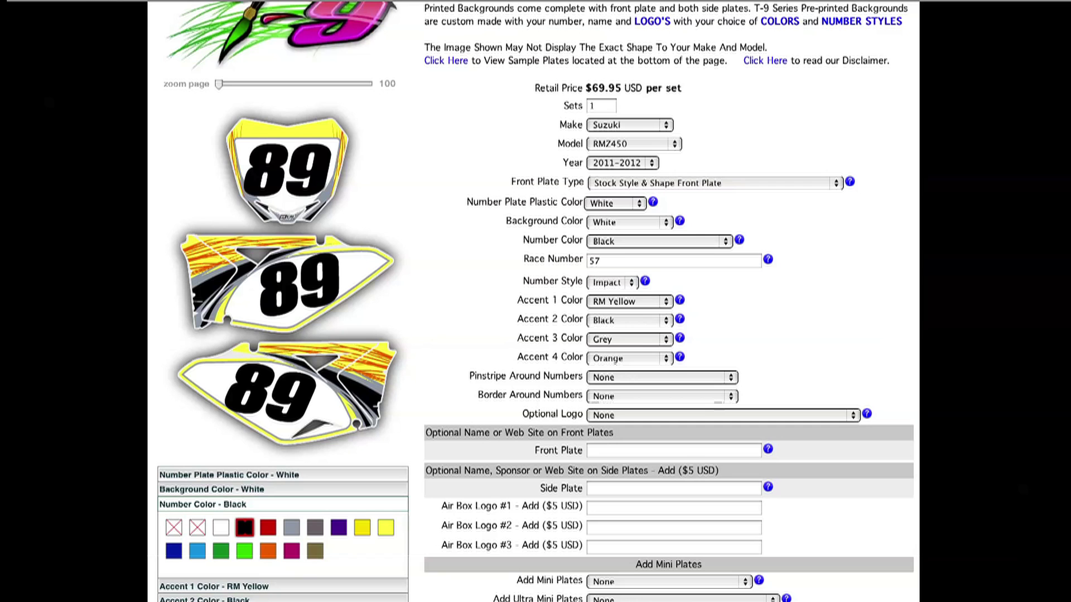
# Switch numbers to Viper style, try Accent 2 in Red, then return it to Black.
pyautogui.click(611, 244)
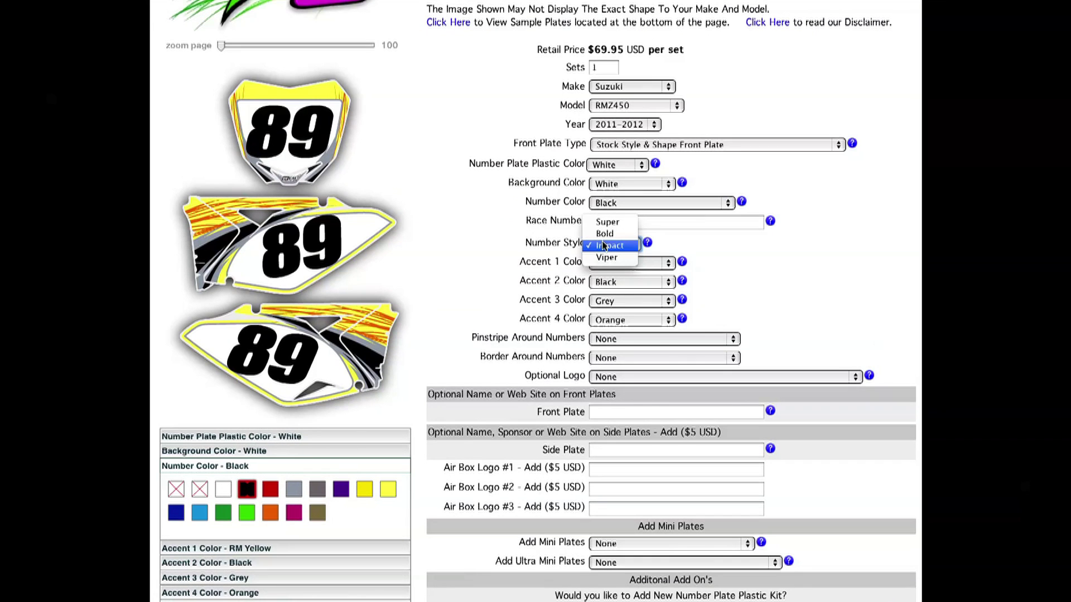
pyautogui.click(606, 257)
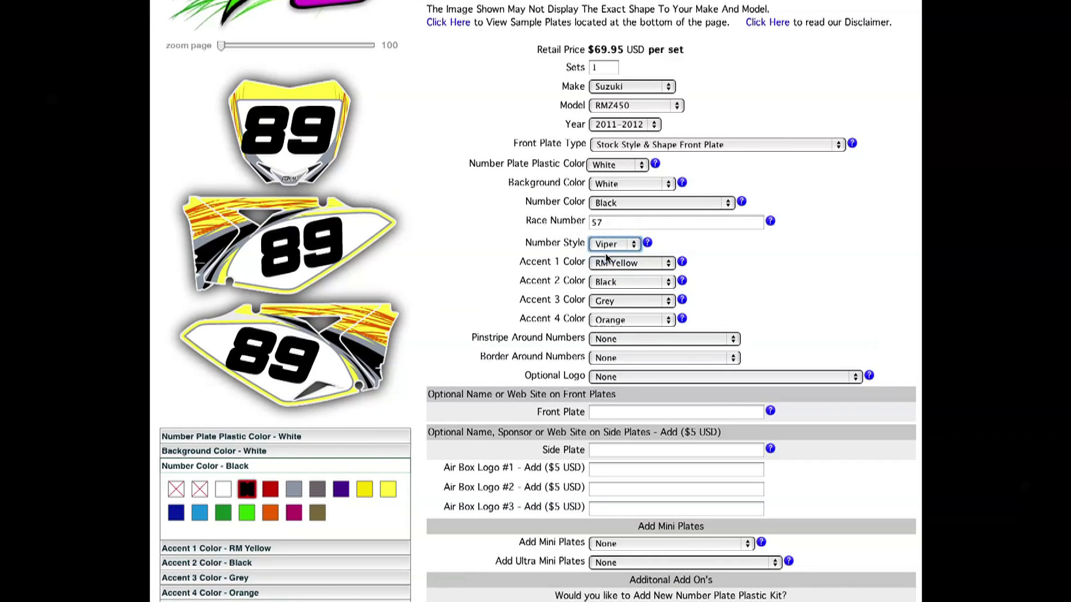
pyautogui.scroll(-1, 995, 235)
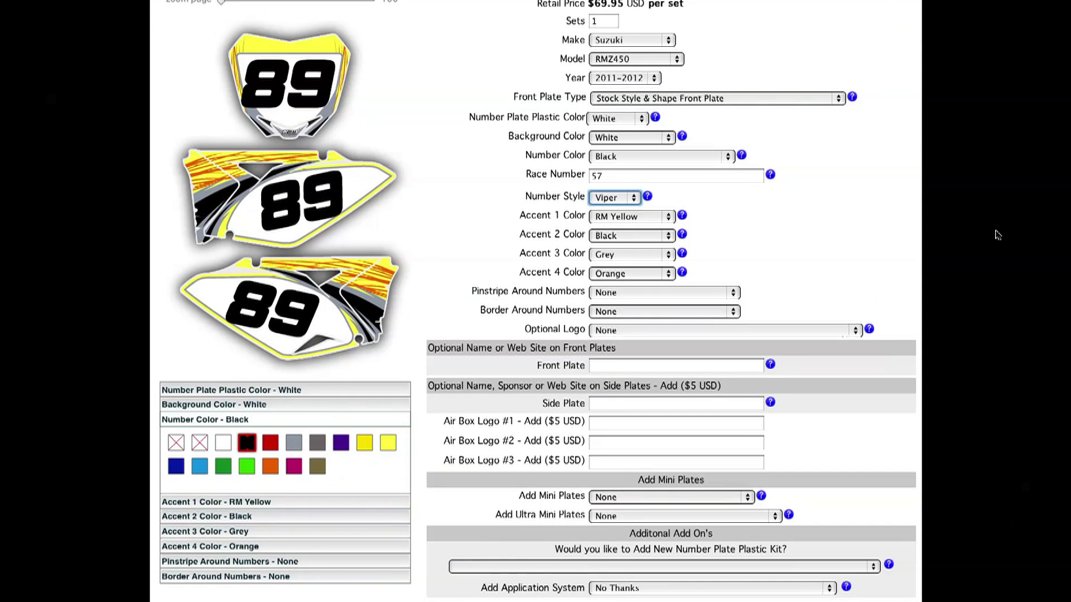
pyautogui.click(635, 238)
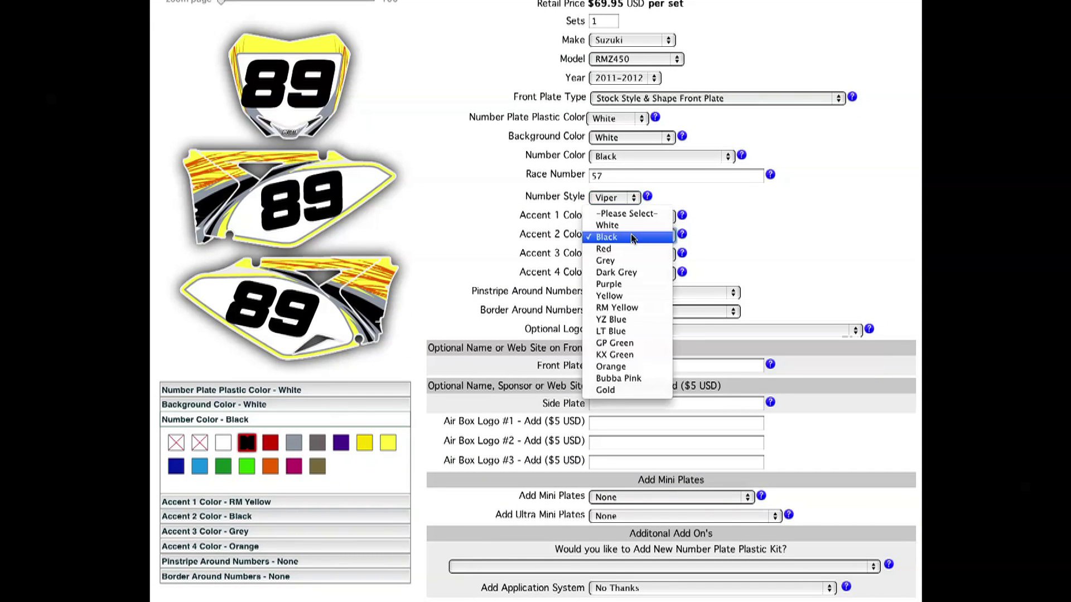
pyautogui.click(633, 249)
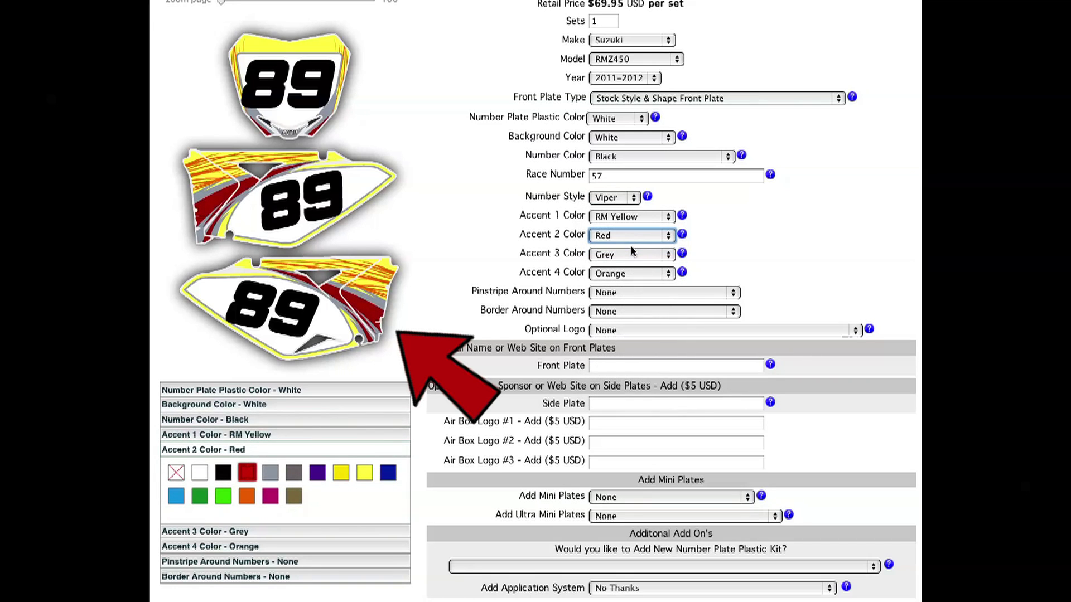
pyautogui.click(629, 245)
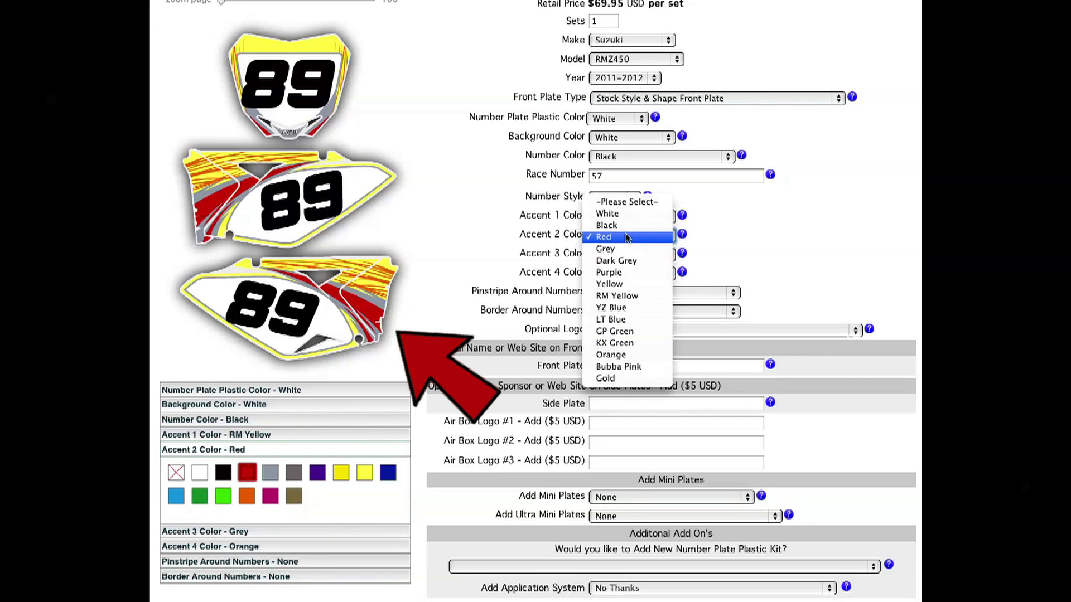
pyautogui.click(624, 225)
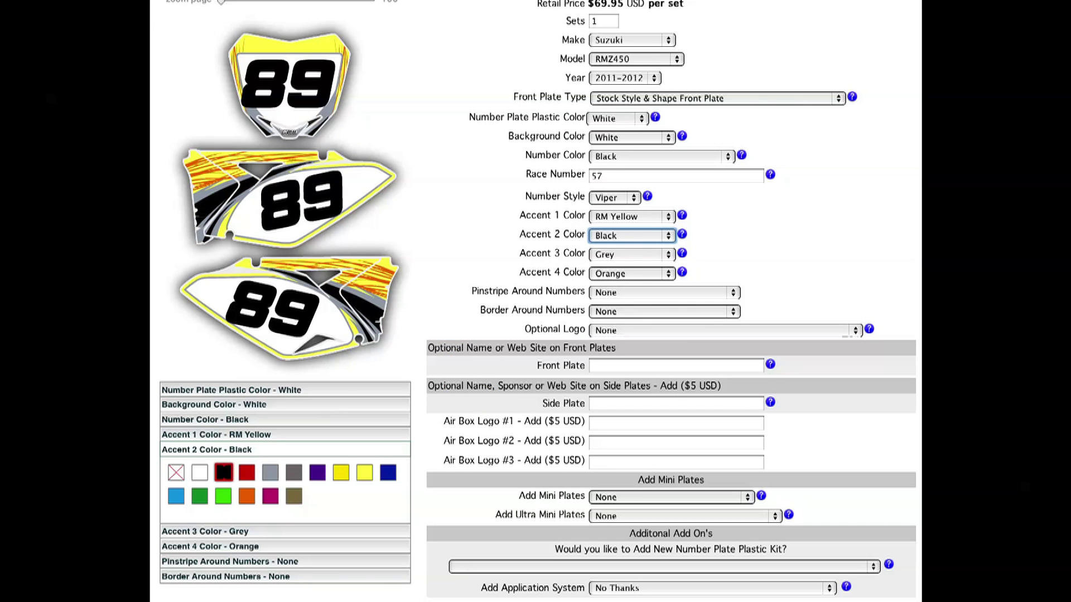
pyautogui.scroll(-3, 536, 301)
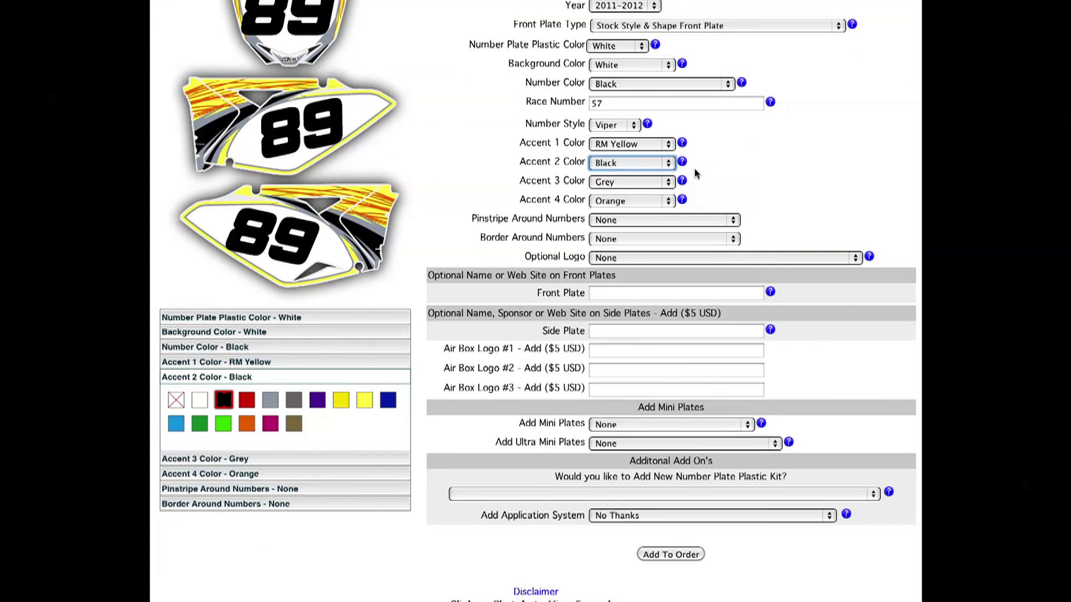
# Add a White pinstripe around the numbers and keep no border.
pyautogui.click(634, 220)
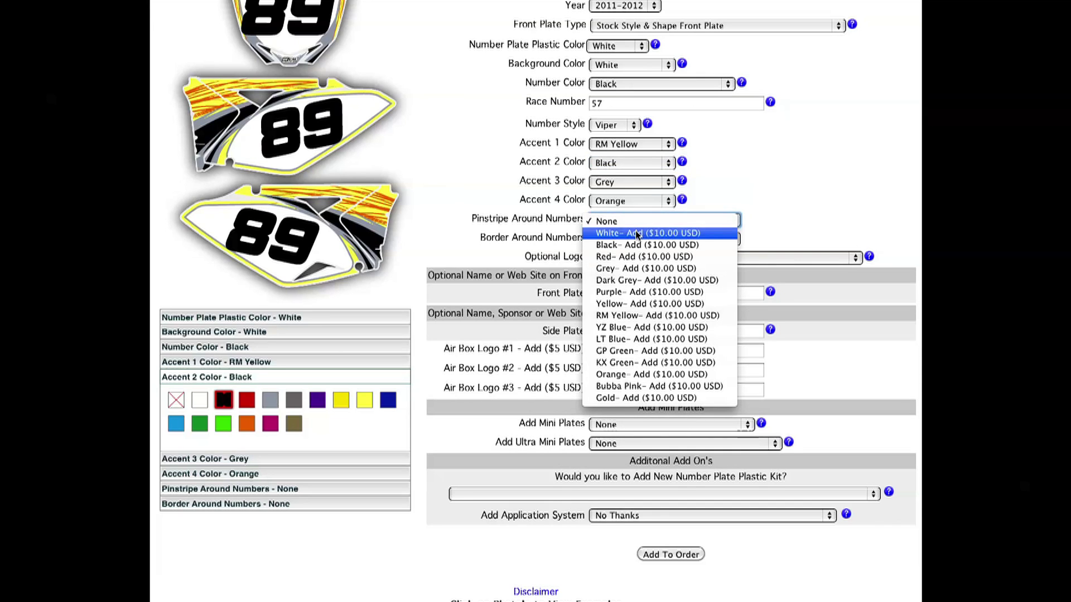
pyautogui.click(637, 234)
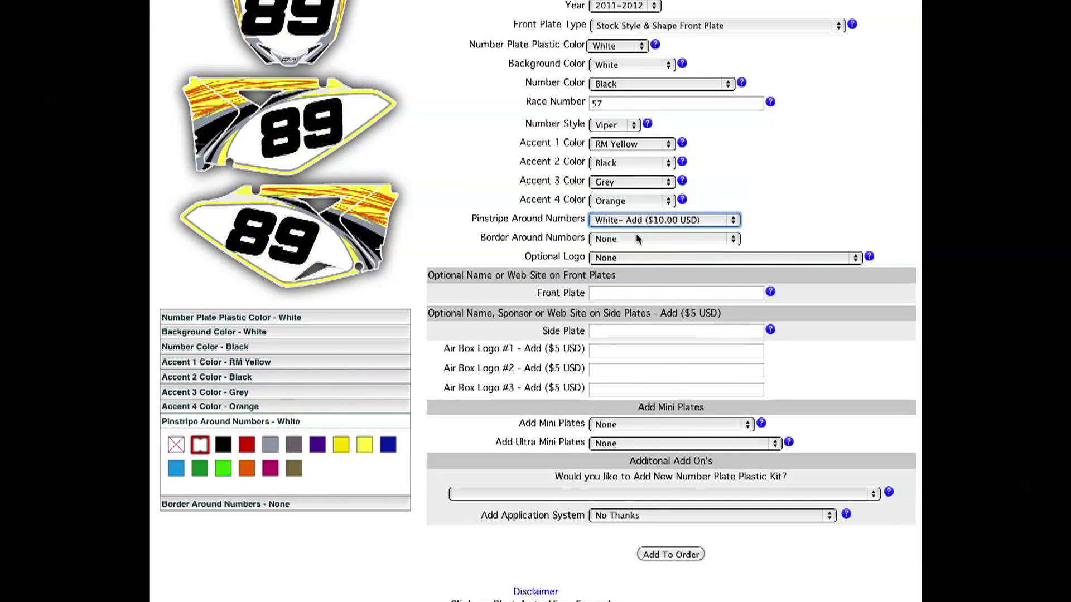
pyautogui.click(637, 239)
pyautogui.click(637, 240)
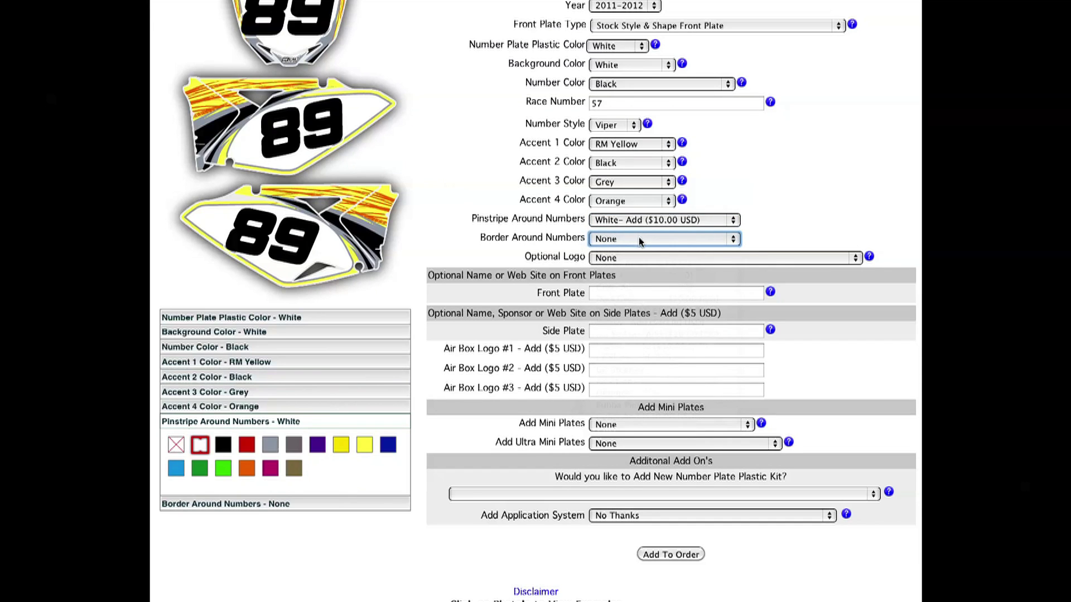
# Leave the optional logo as None and keep the white RMZ450 number plate kit.
pyautogui.click(668, 261)
pyautogui.click(669, 259)
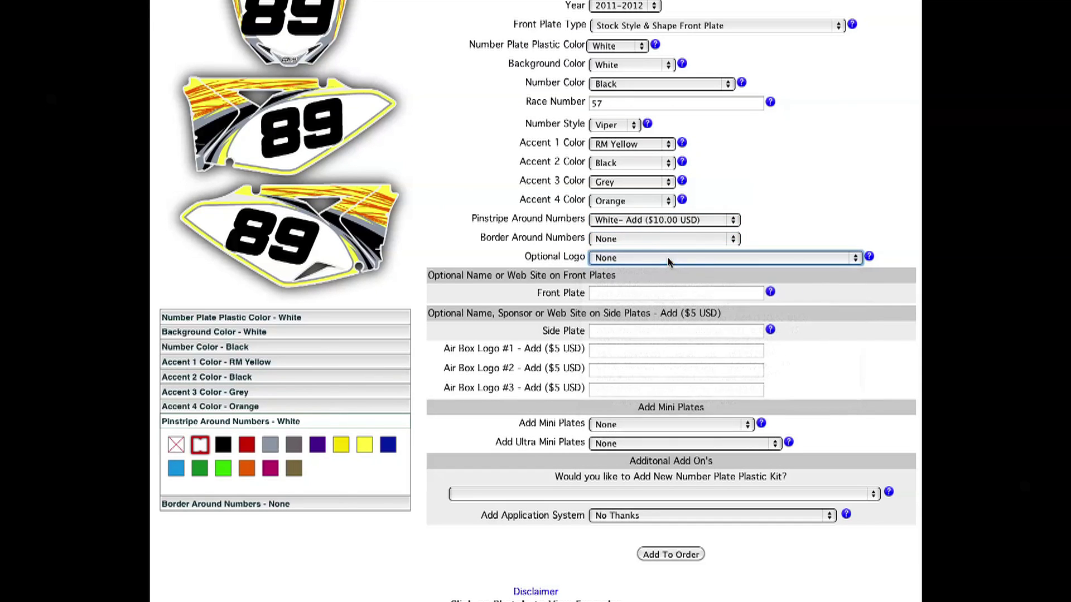
pyautogui.click(711, 259)
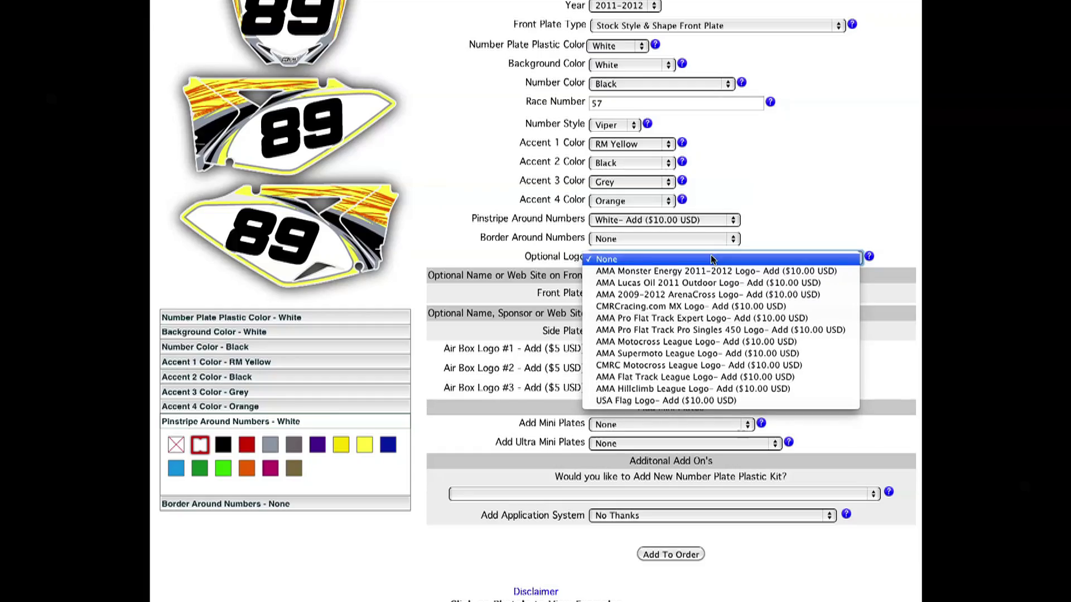
pyautogui.press('Escape')
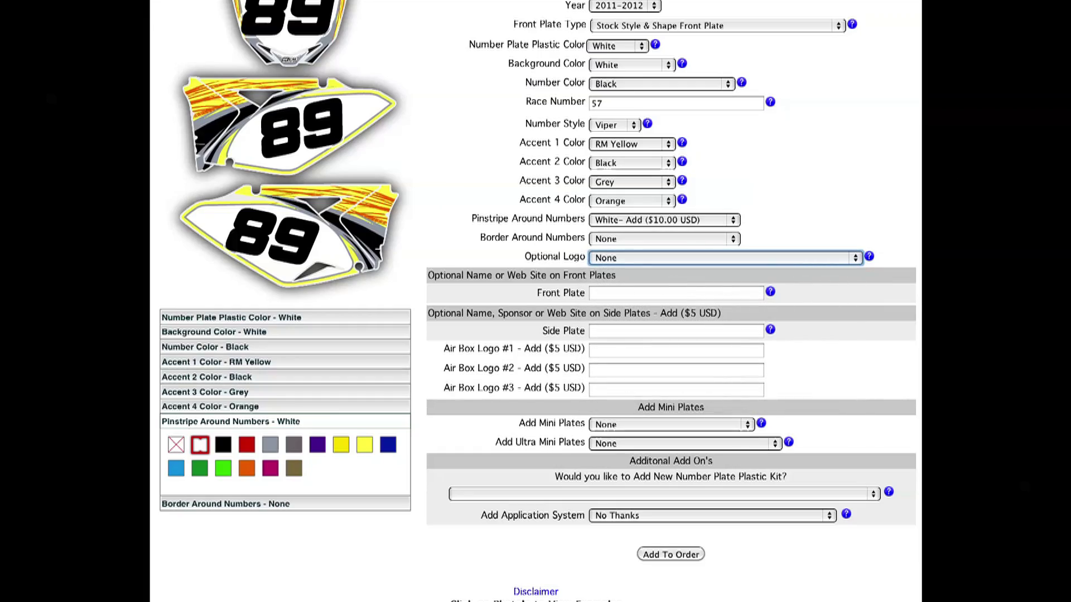
pyautogui.scroll(-1, 535, 301)
pyautogui.scroll(-3, 535, 301)
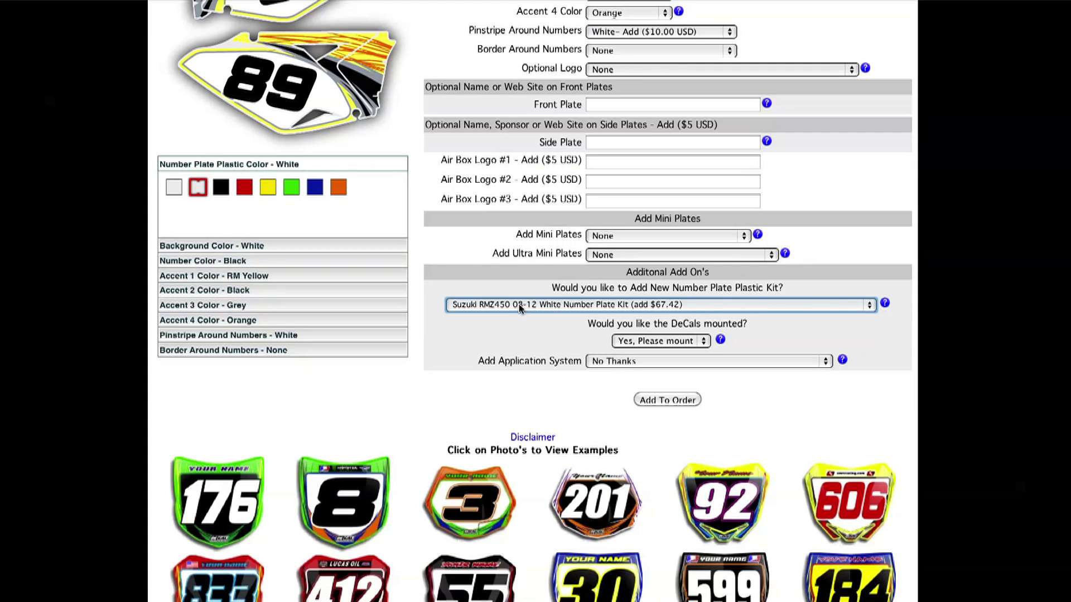
pyautogui.click(520, 309)
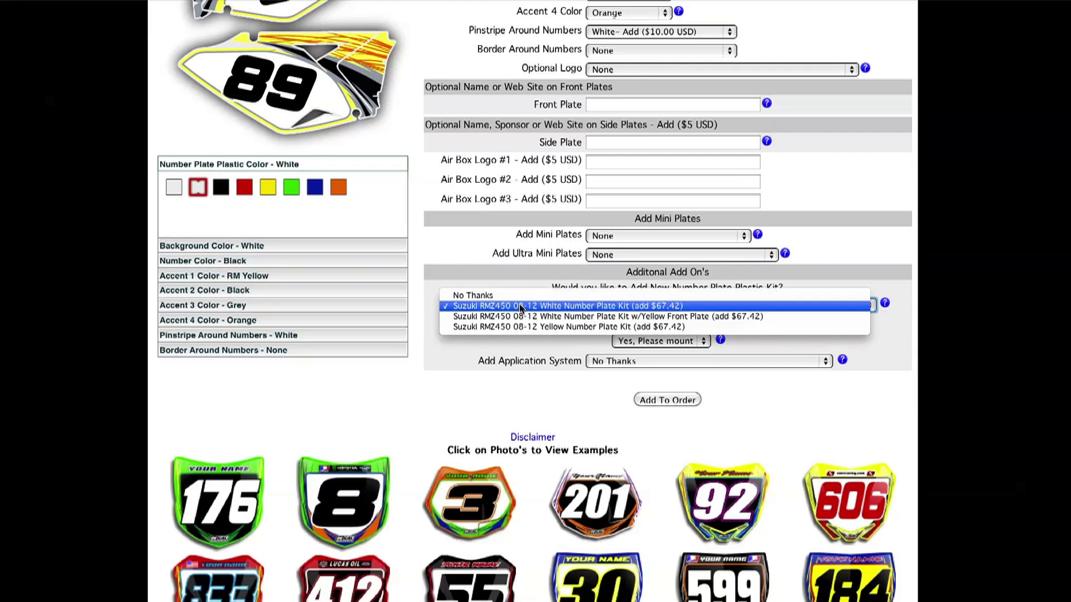
pyautogui.click(520, 306)
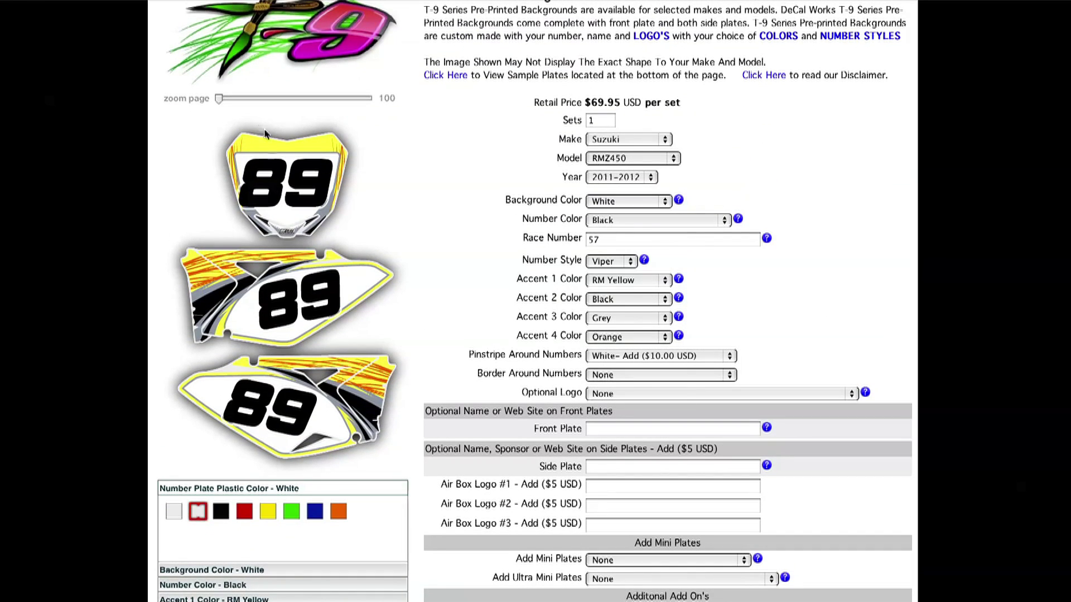
# Inspect the plate preview at higher zoom and add the configured plates to the cart.
pyautogui.moveTo(220, 99); pyautogui.dragTo(343, 99)
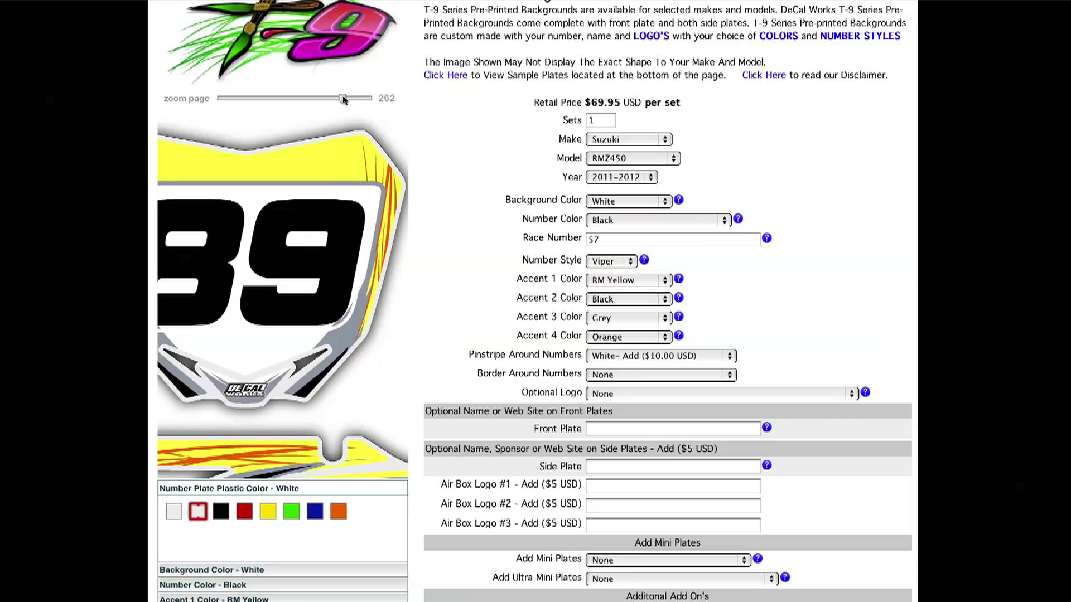
pyautogui.moveTo(342, 99); pyautogui.dragTo(275, 99)
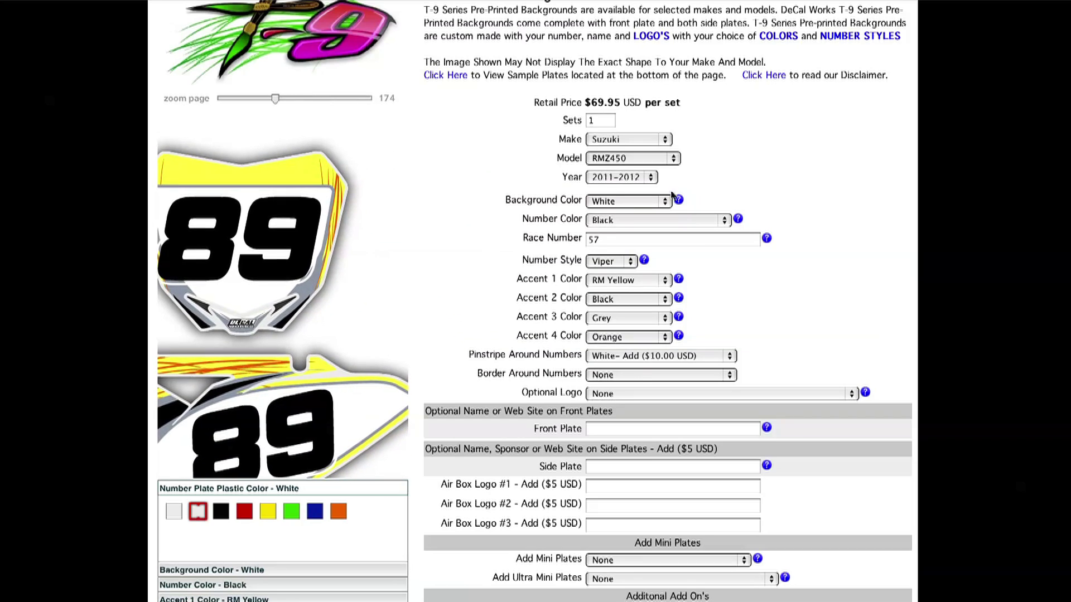
pyautogui.scroll(-5, 536, 301)
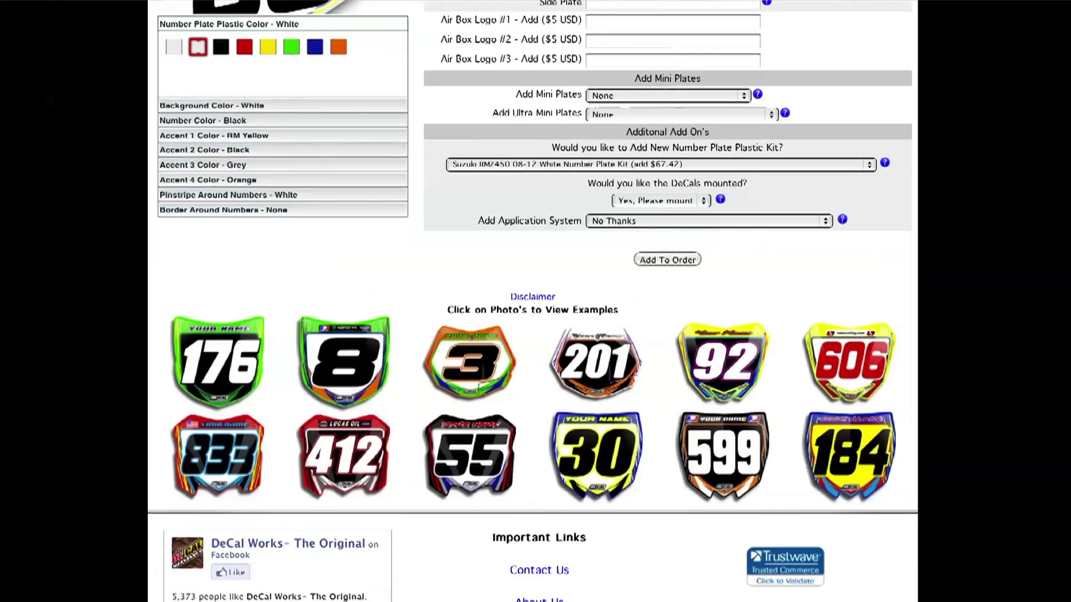
pyautogui.scroll(2, 536, 301)
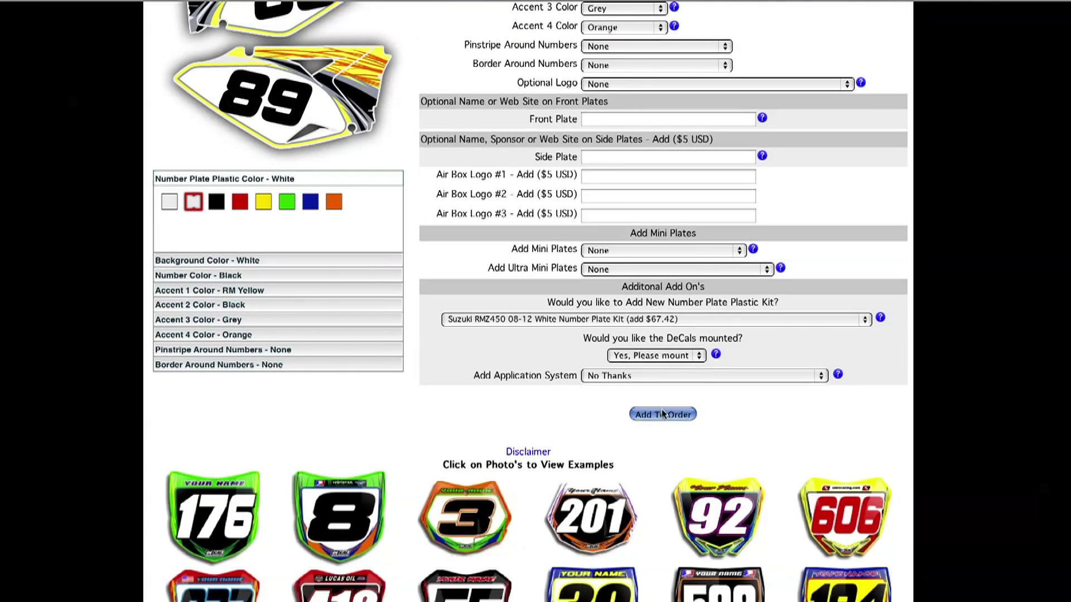
pyautogui.click(662, 413)
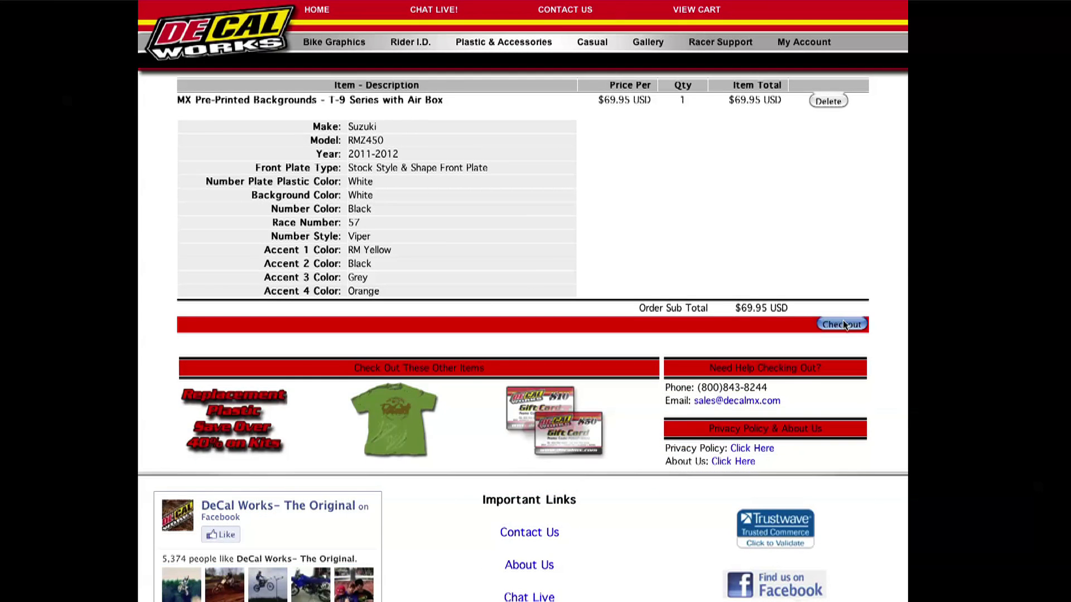
# Start checkout from the cart, reaching the log in or register page.
pyautogui.click(844, 326)
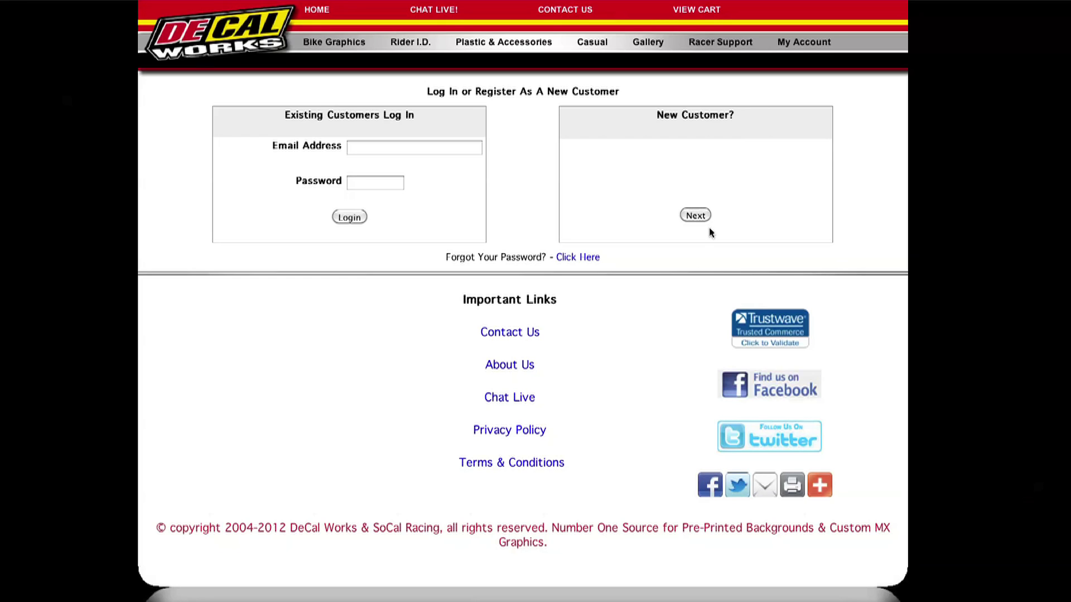
# Log in, pass billing, and reach the credit card number and CVV2 fields at $81.08 total.
pyautogui.click(383, 151)
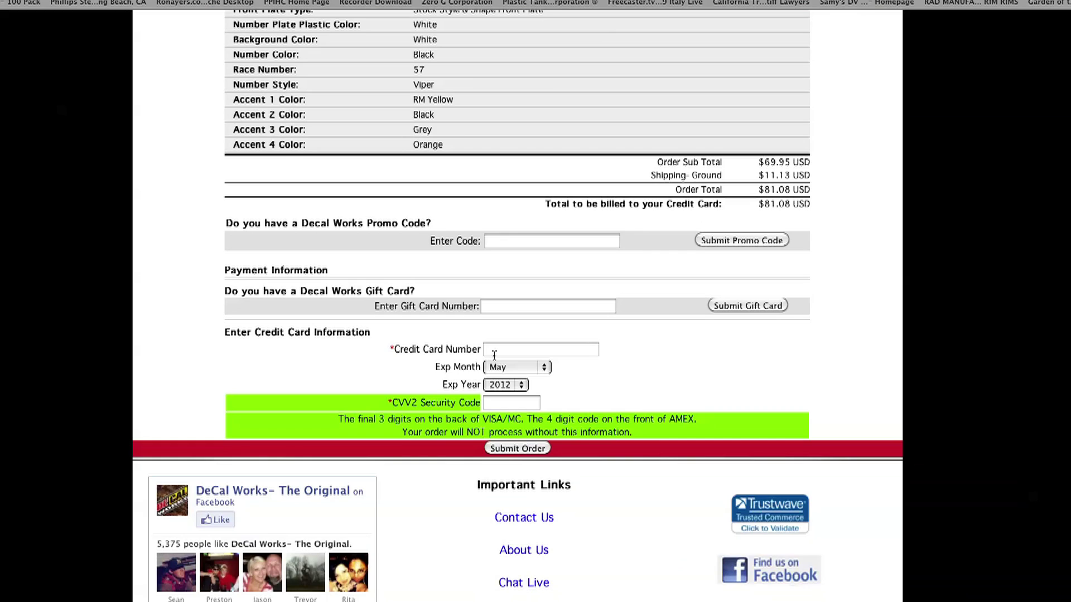
pyautogui.click(494, 353)
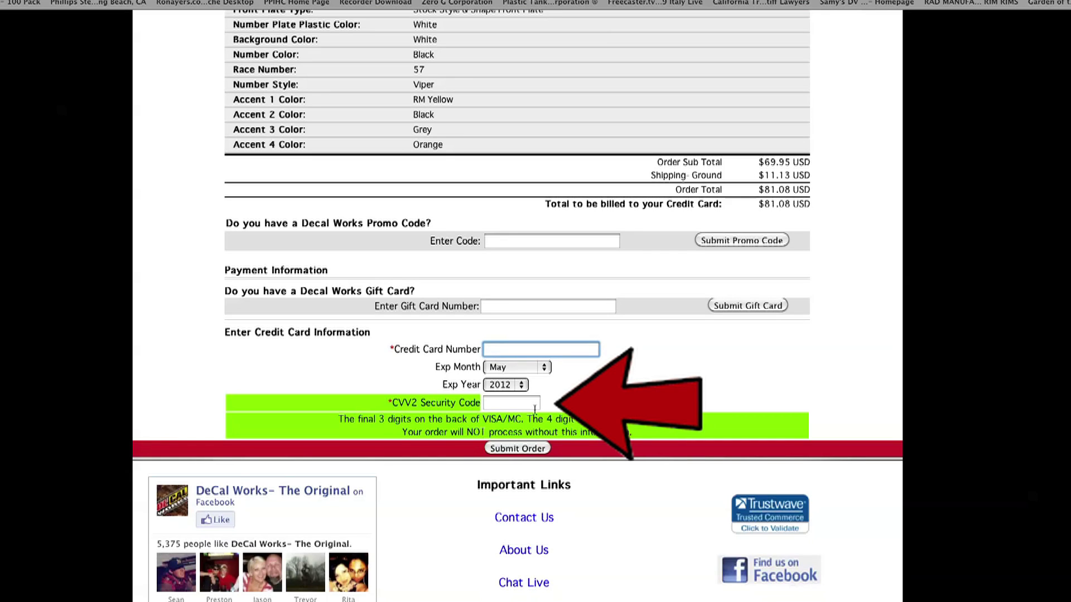
pyautogui.click(524, 404)
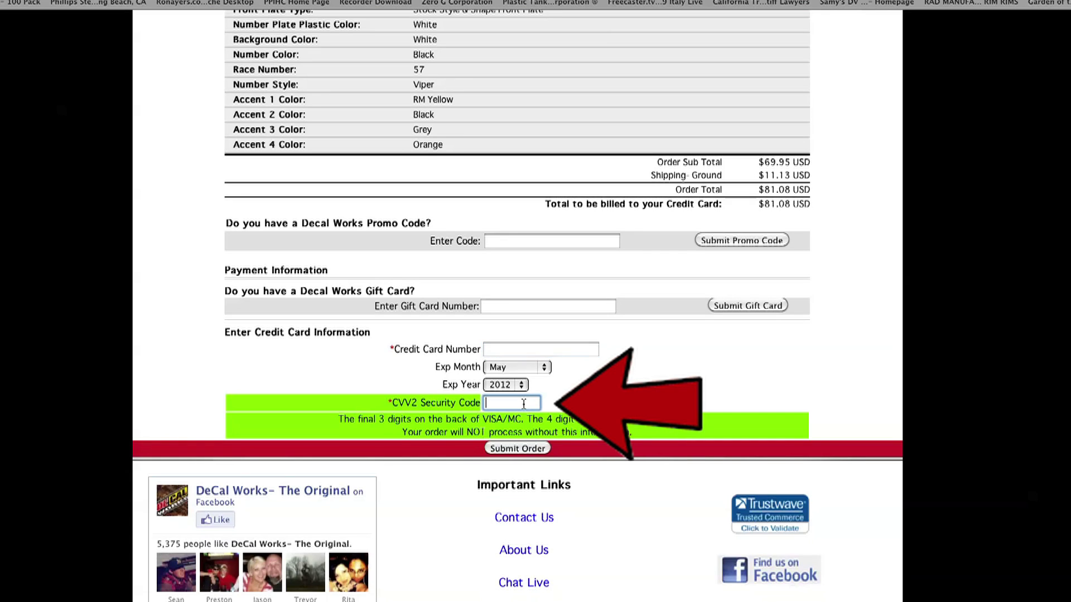